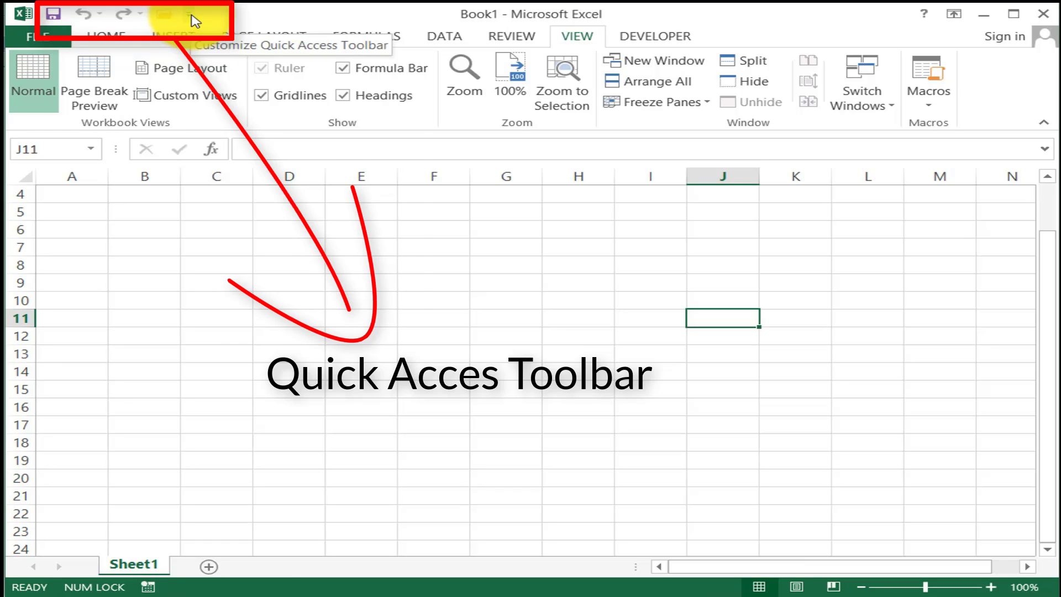
Add the Email command to the Quick Access Toolbar and remove it again.
{"action": "left_click", "coordinate": [190, 22]}
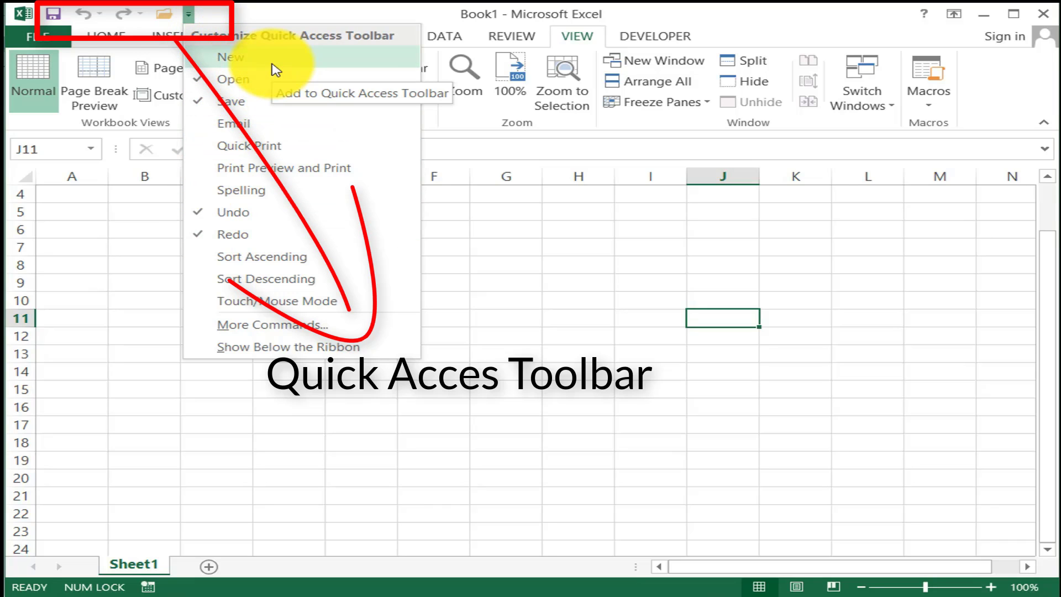
{"action": "left_click", "coordinate": [224, 124]}
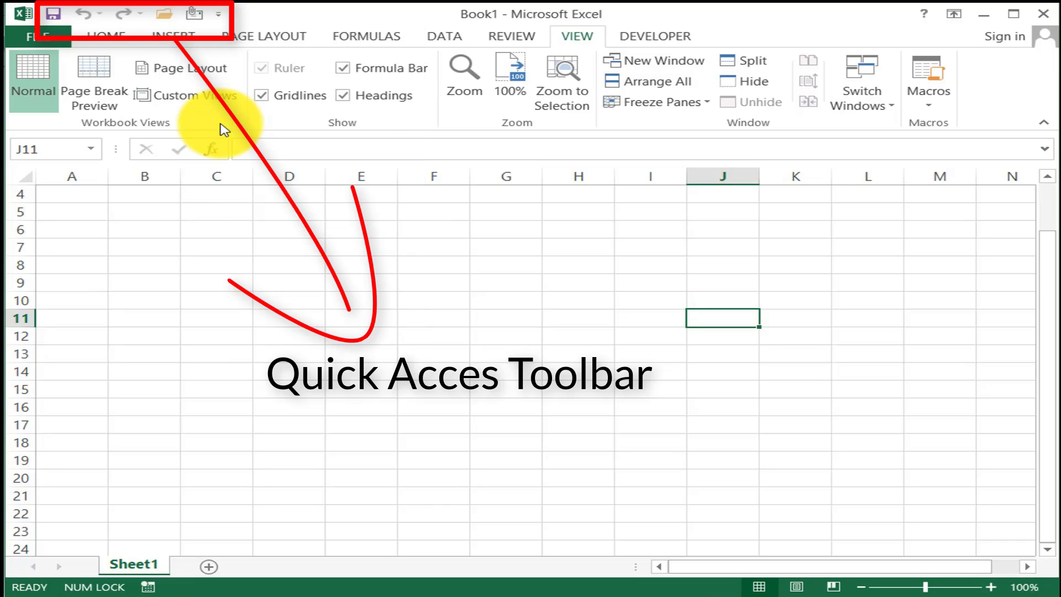
{"action": "left_click", "coordinate": [217, 19]}
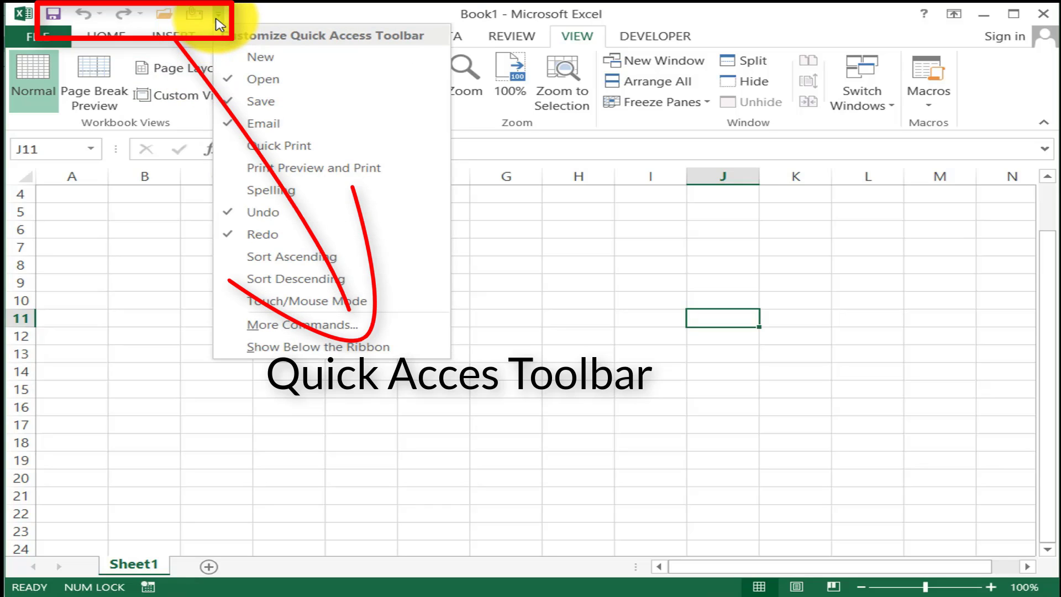
{"action": "right_click", "coordinate": [235, 127]}
{"action": "left_click", "coordinate": [260, 155]}
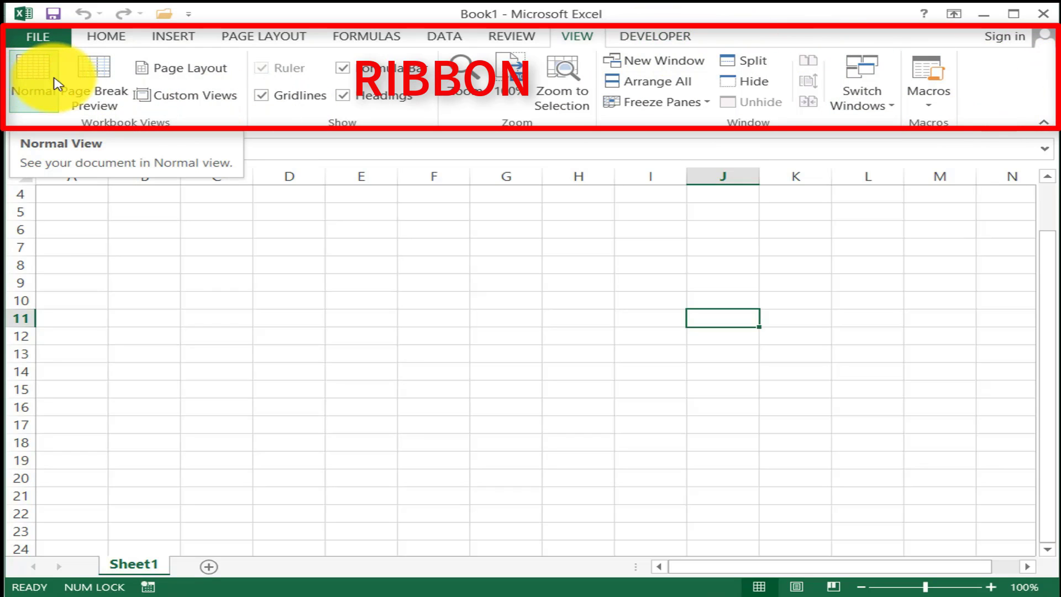
Look through the Home, Insert and Page Layout commands and the workbook's Info page, and return to the sheet.
{"action": "left_click", "coordinate": [107, 37]}
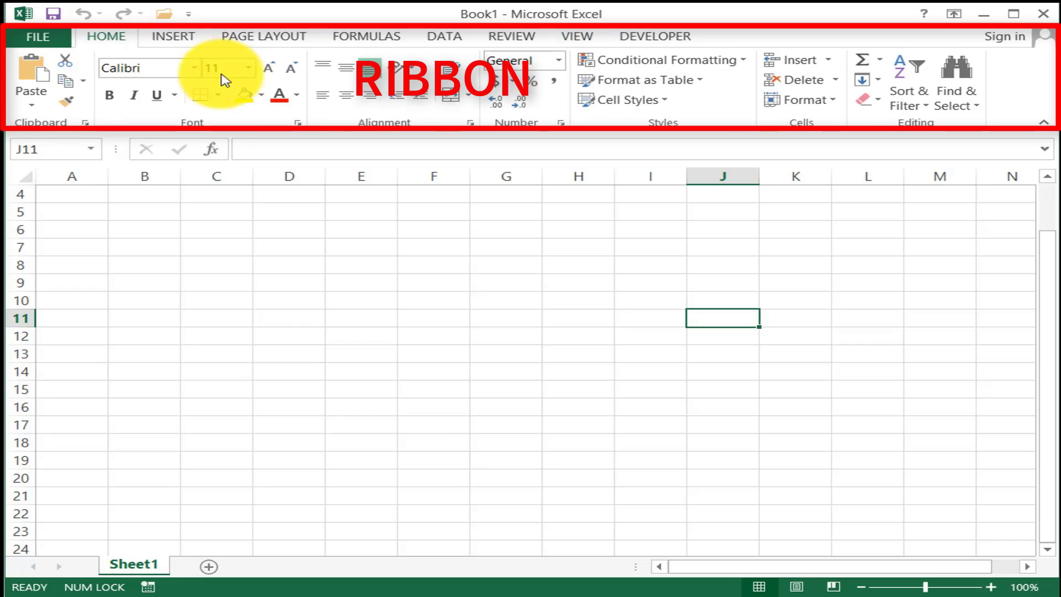
{"action": "left_click", "coordinate": [176, 38]}
{"action": "left_click", "coordinate": [265, 37]}
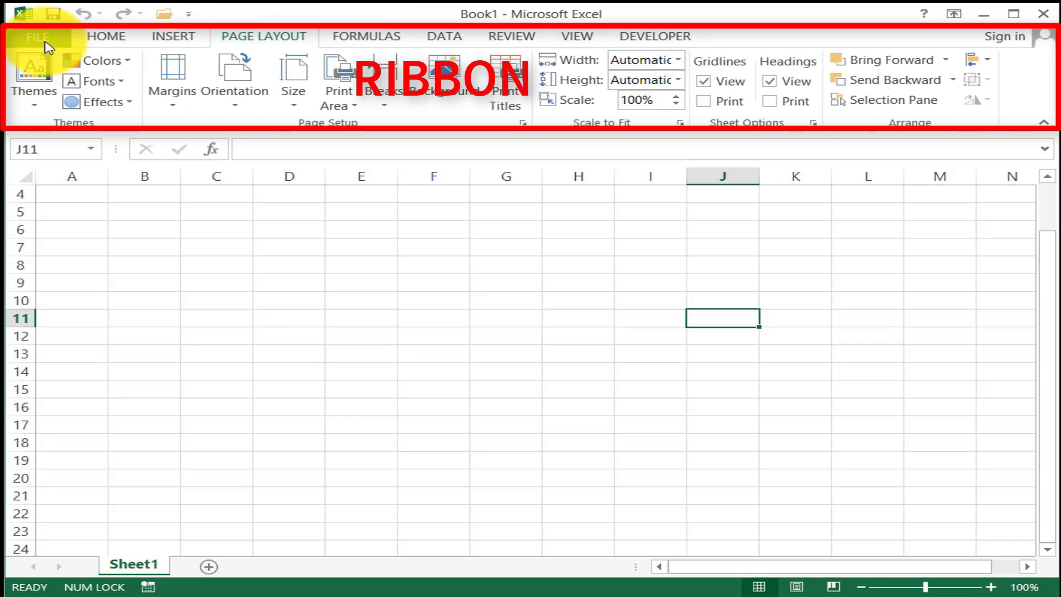
{"action": "key", "text": "alt+f"}
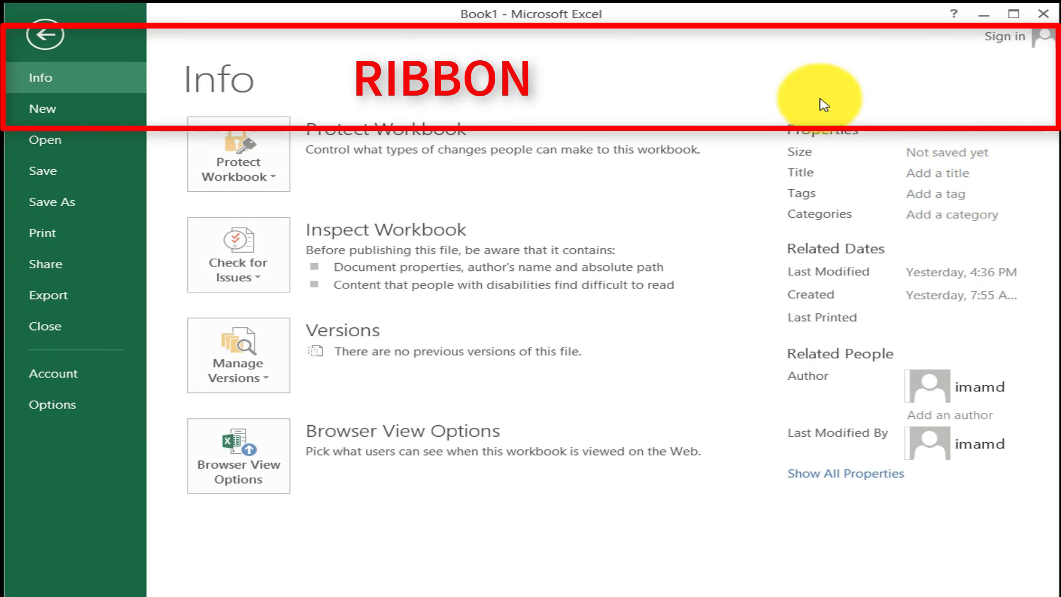
{"action": "left_click", "coordinate": [53, 47]}
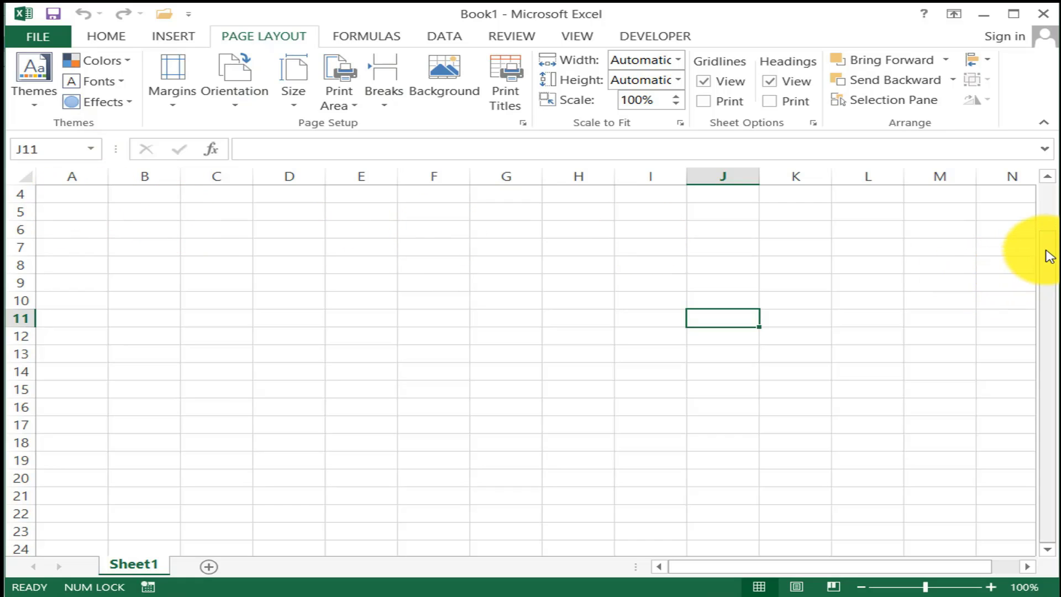
Enter EXCELMATIKA in cell A1 and widen column A to fit the text.
{"action": "left_click_drag", "start_coordinate": [1047, 254], "coordinate": [1043, 182]}
{"action": "left_click", "coordinate": [72, 194]}
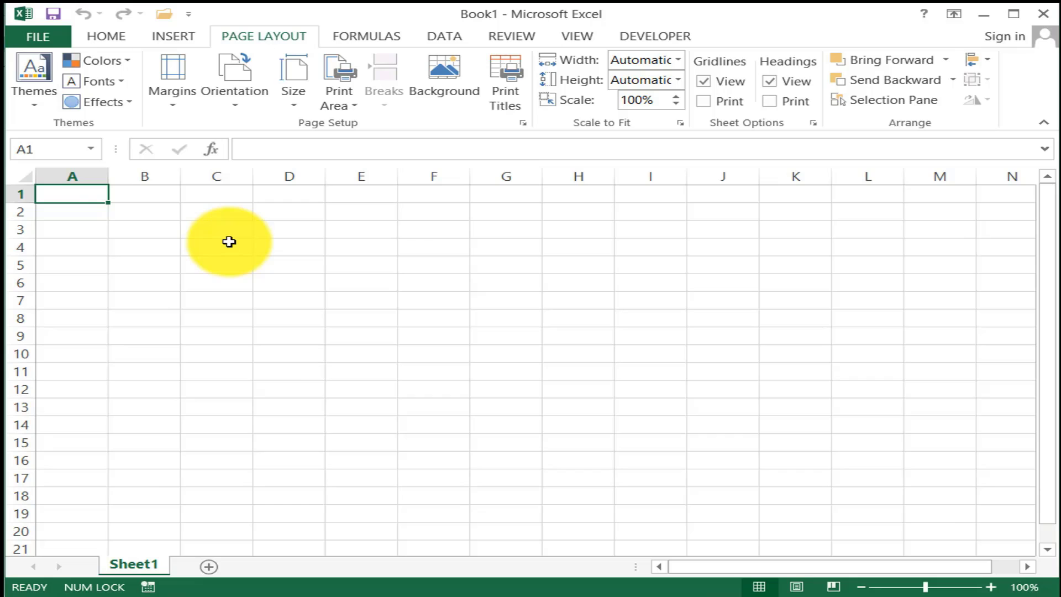
{"action": "type", "text": "EXCELMA"}
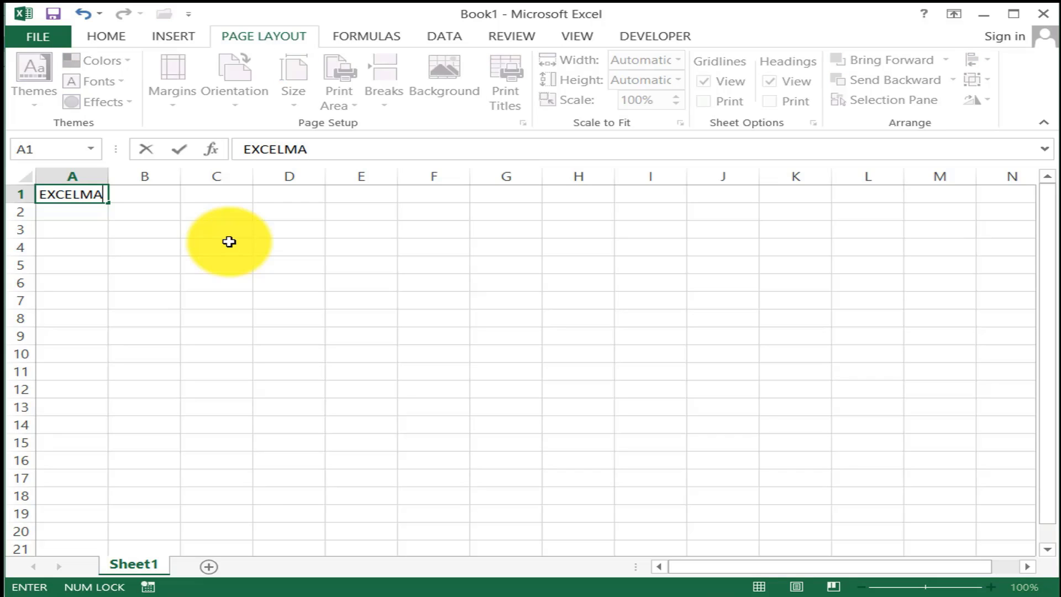
{"action": "type", "text": "TIKA"}
{"action": "key", "text": "Return"}
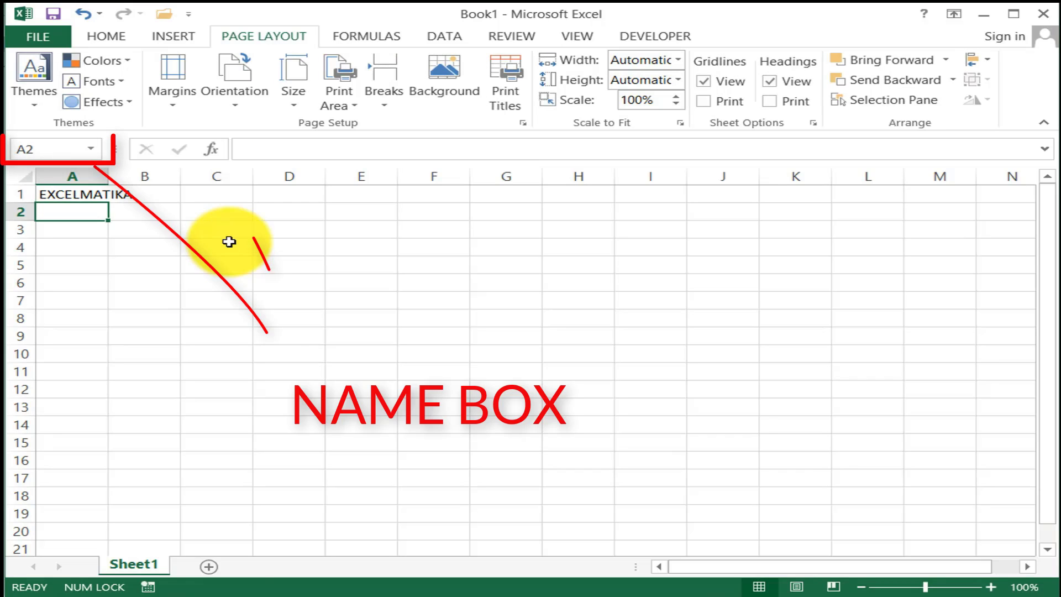
{"action": "left_click_drag", "start_coordinate": [110, 176], "coordinate": [150, 175]}
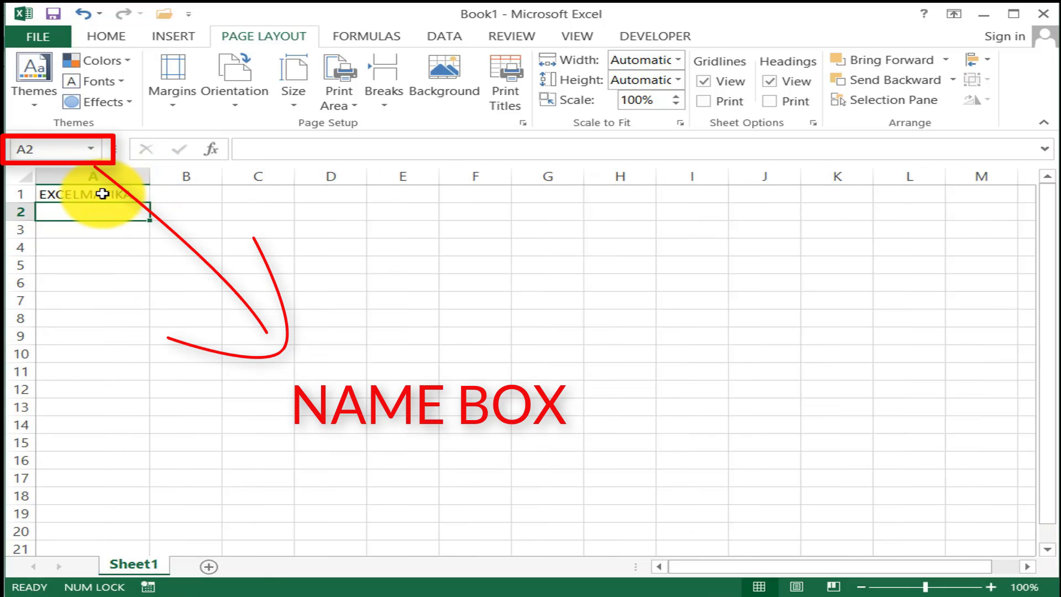
{"action": "left_click", "coordinate": [101, 193]}
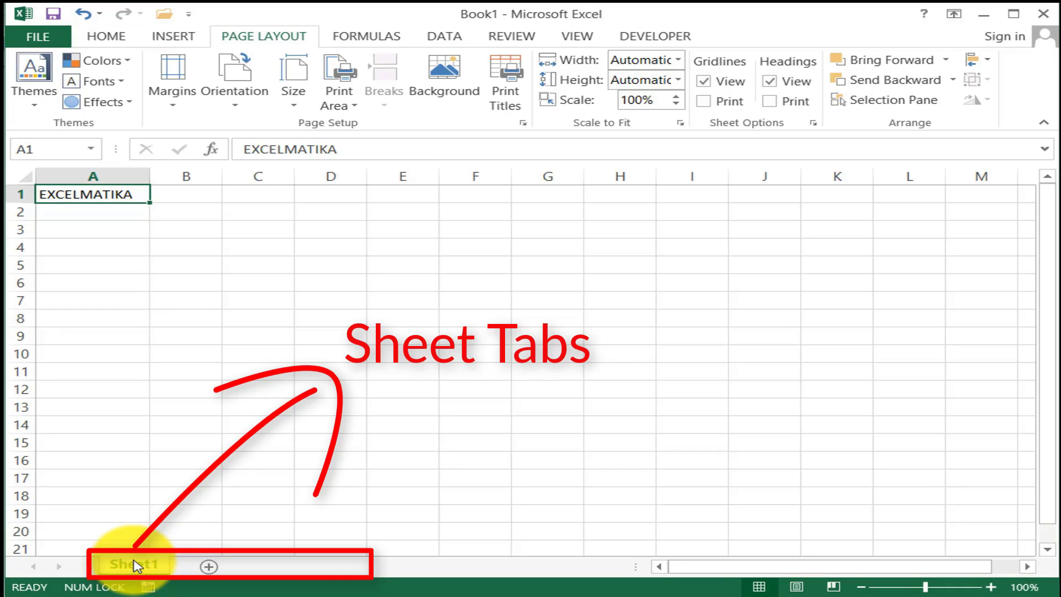
Add two new worksheets to the workbook and return to Sheet1.
{"action": "left_click", "coordinate": [209, 567]}
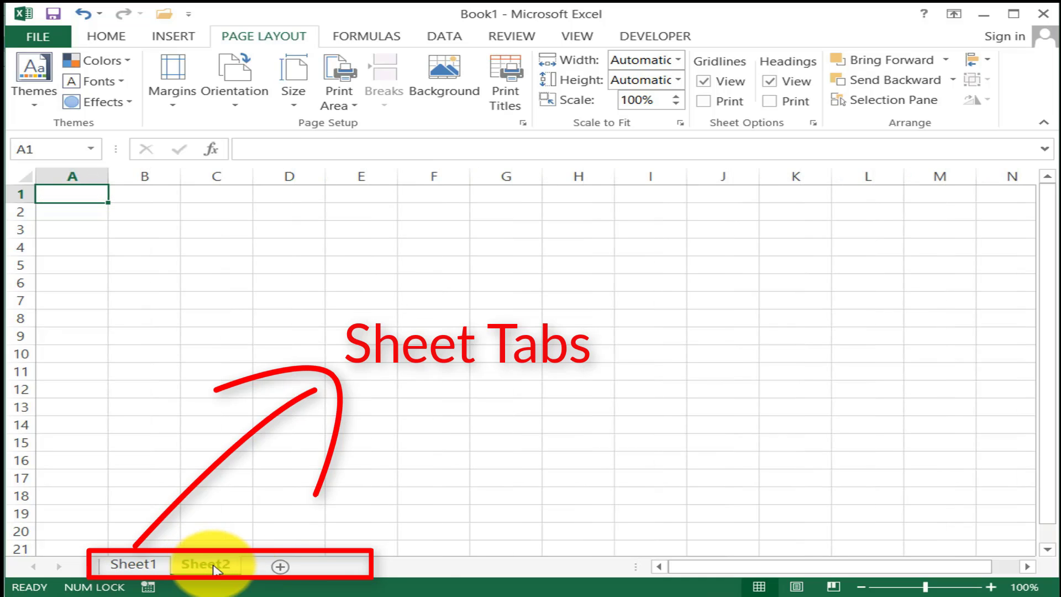
{"action": "left_click", "coordinate": [279, 567]}
{"action": "left_click", "coordinate": [162, 568]}
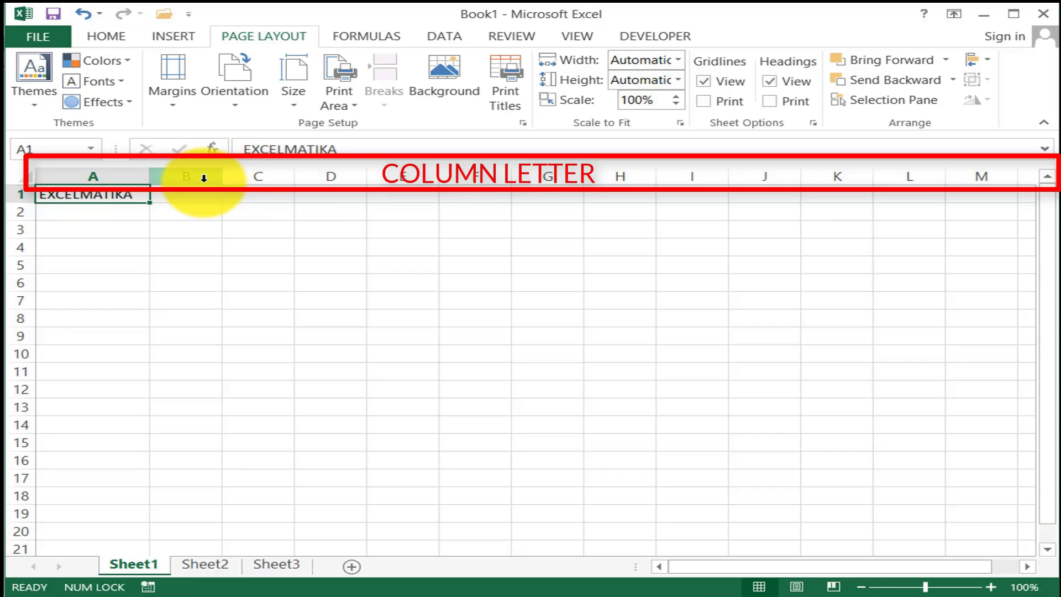
Scroll Sheet1 vertically and horizontally, and zoom it out to 72% and in to 167%.
{"action": "left_click_drag", "start_coordinate": [1047, 410], "coordinate": [1049, 238]}
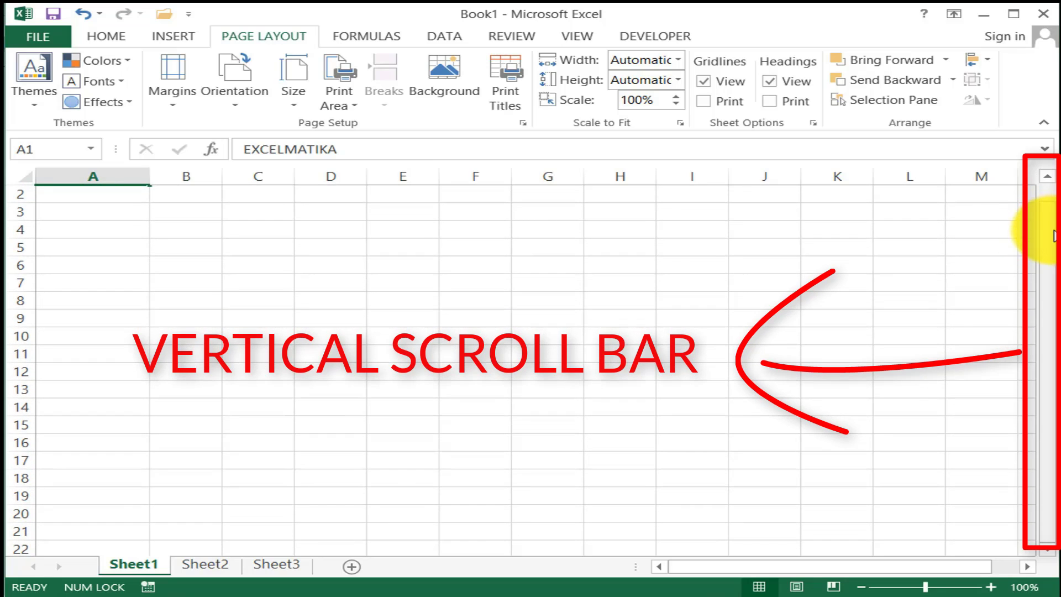
{"action": "left_click_drag", "start_coordinate": [1043, 229], "coordinate": [1048, 198]}
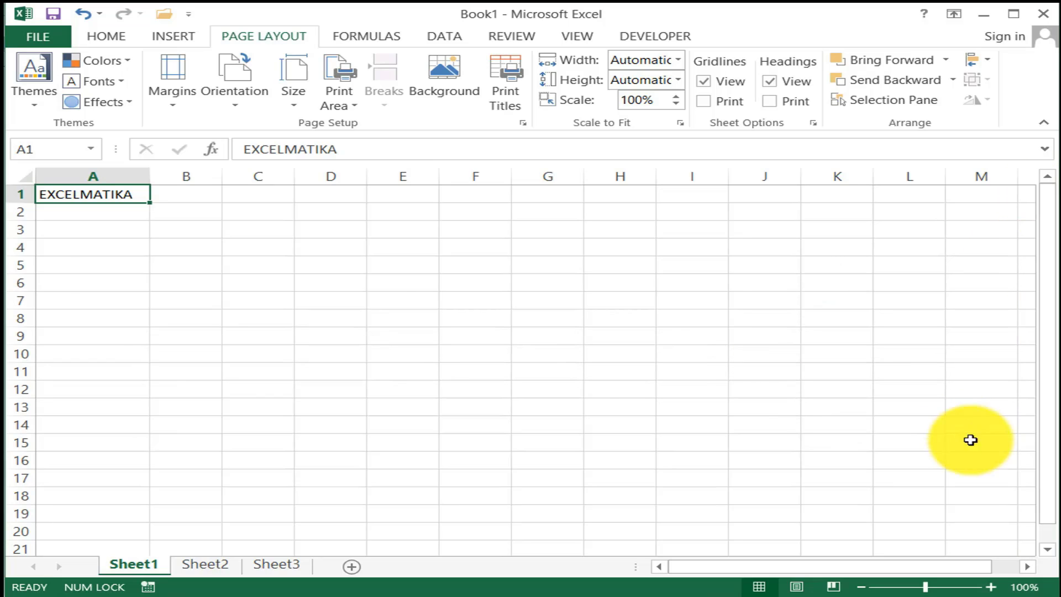
{"action": "mouse_move", "coordinate": [748, 568]}
{"action": "left_mouse_down"}
{"action": "mouse_move", "coordinate": [879, 568]}
{"action": "mouse_move", "coordinate": [683, 568]}
{"action": "left_mouse_up"}
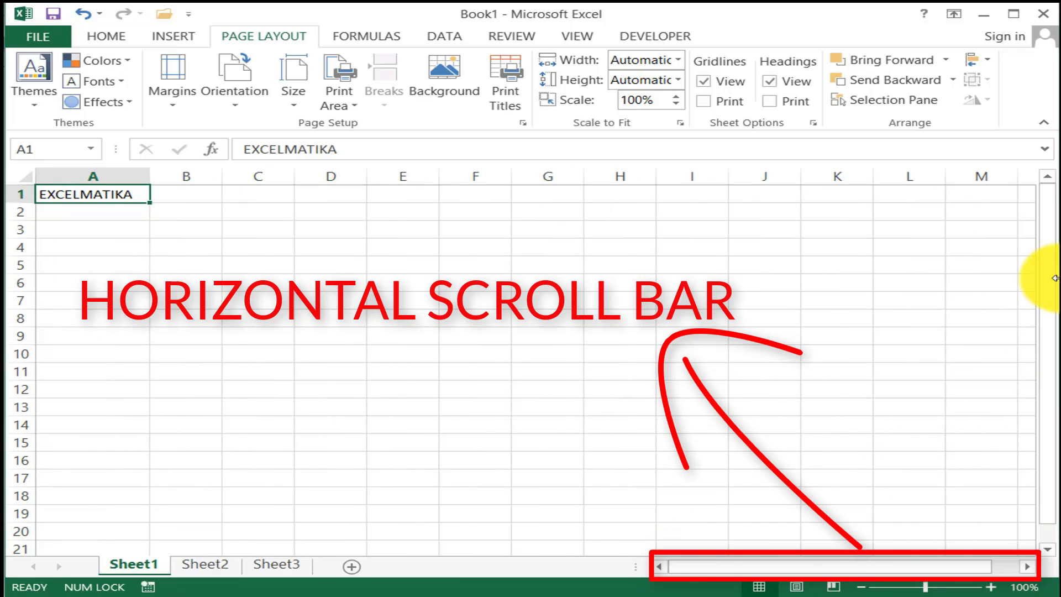
{"action": "left_click_drag", "start_coordinate": [1049, 284], "coordinate": [1049, 330]}
{"action": "left_click_drag", "start_coordinate": [729, 568], "coordinate": [858, 570]}
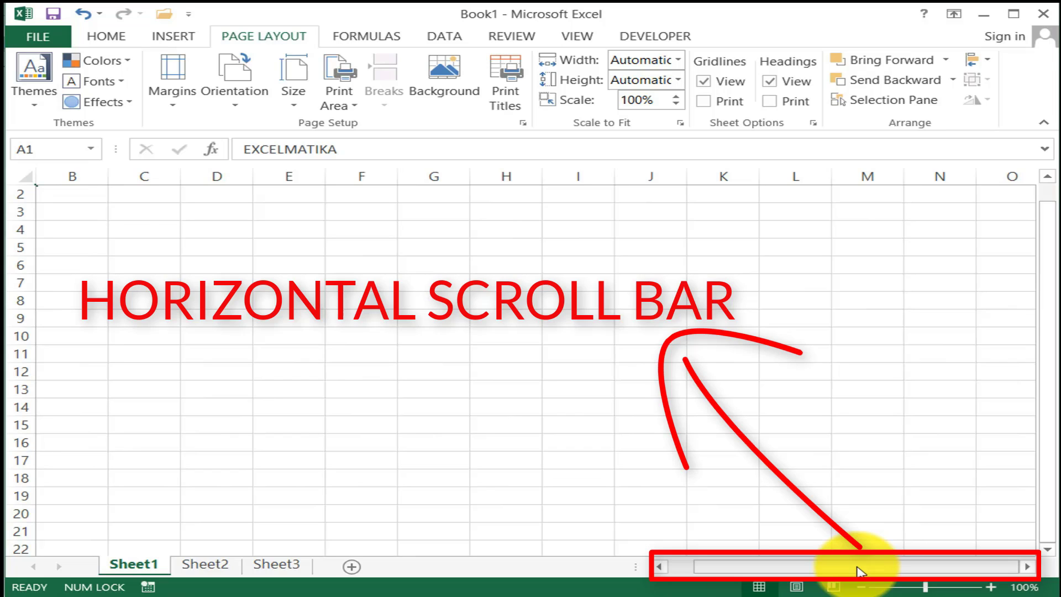
{"action": "mouse_move", "coordinate": [858, 571]}
{"action": "left_mouse_down"}
{"action": "mouse_move", "coordinate": [734, 569]}
{"action": "mouse_move", "coordinate": [856, 571]}
{"action": "mouse_move", "coordinate": [779, 573]}
{"action": "left_mouse_up"}
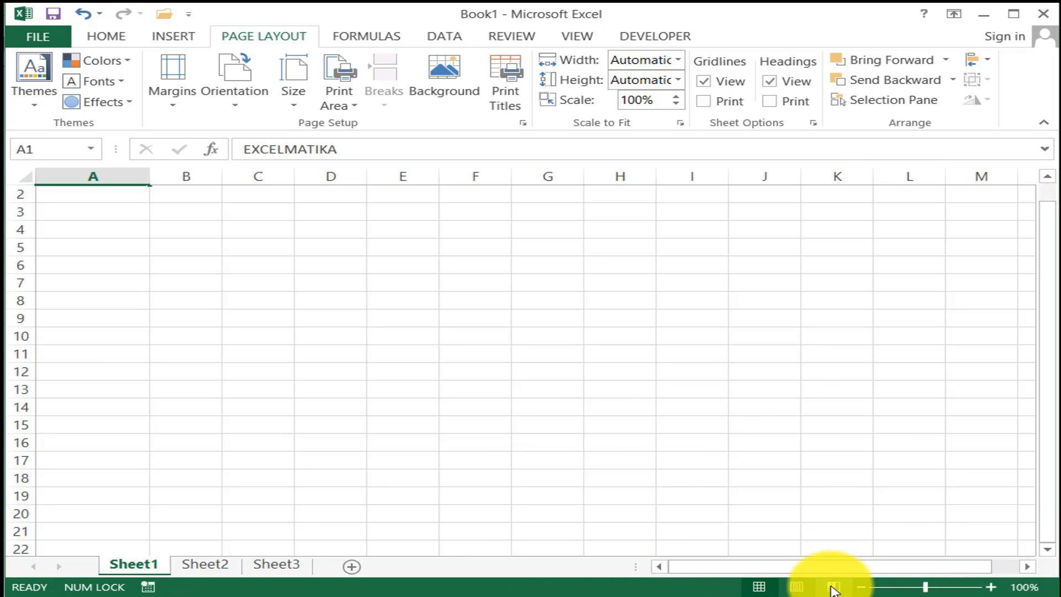
{"action": "left_click_drag", "start_coordinate": [923, 590], "coordinate": [909, 589]}
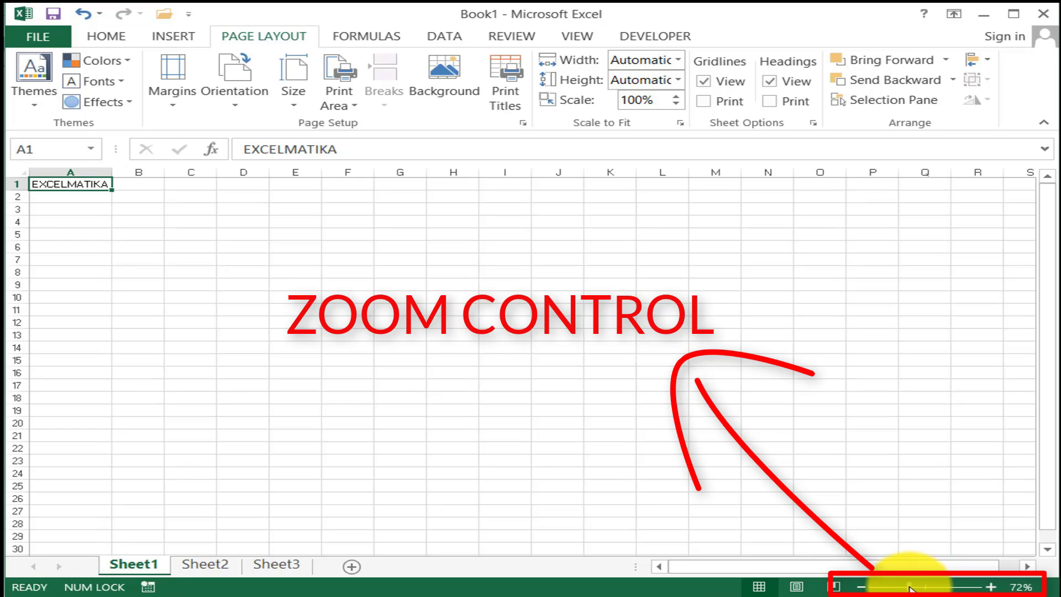
{"action": "left_click_drag", "start_coordinate": [910, 589], "coordinate": [939, 589]}
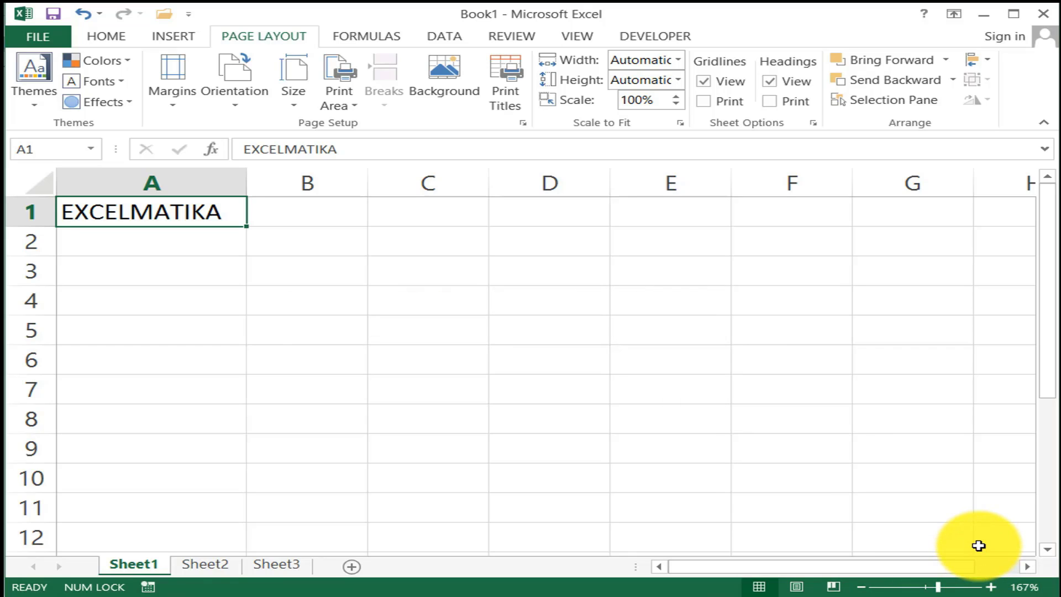
Compare the formula bar contents of cell A1 with those of the cells below it in column A.
{"action": "left_click", "coordinate": [190, 275]}
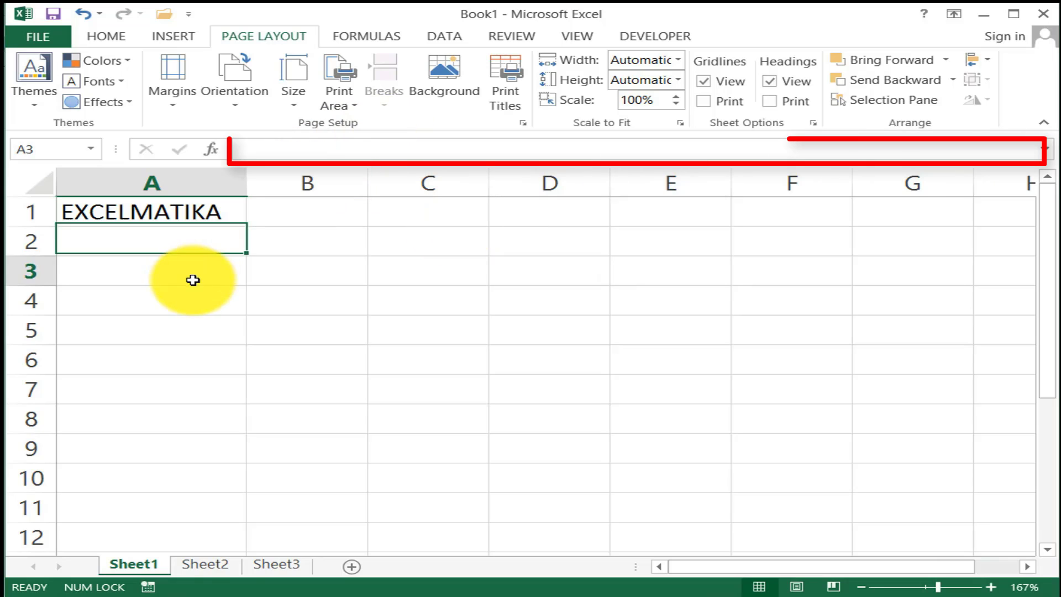
{"action": "left_click", "coordinate": [187, 211]}
{"action": "left_click", "coordinate": [160, 266]}
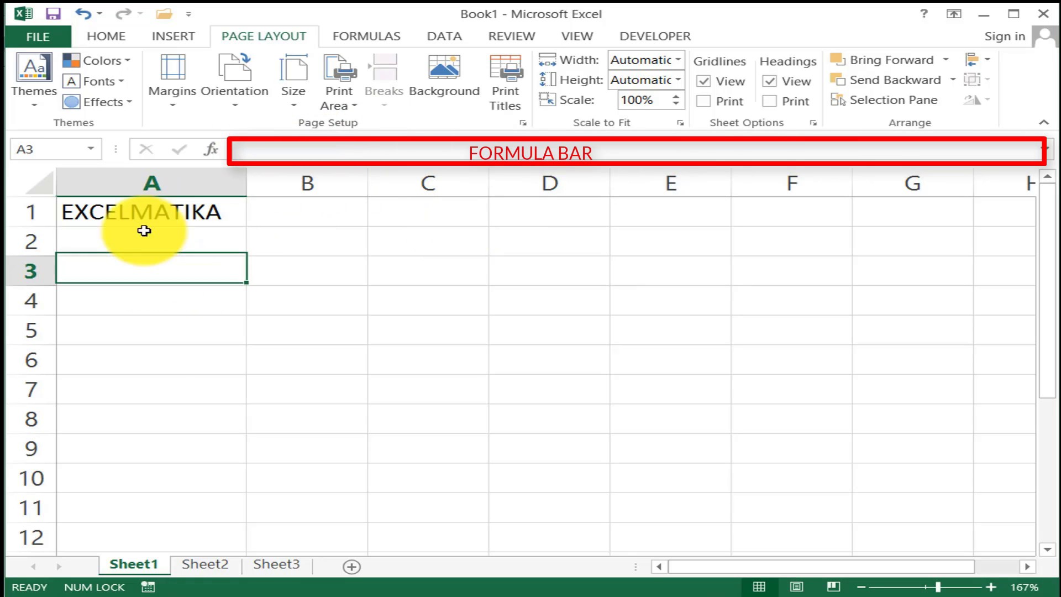
{"action": "left_click", "coordinate": [150, 211]}
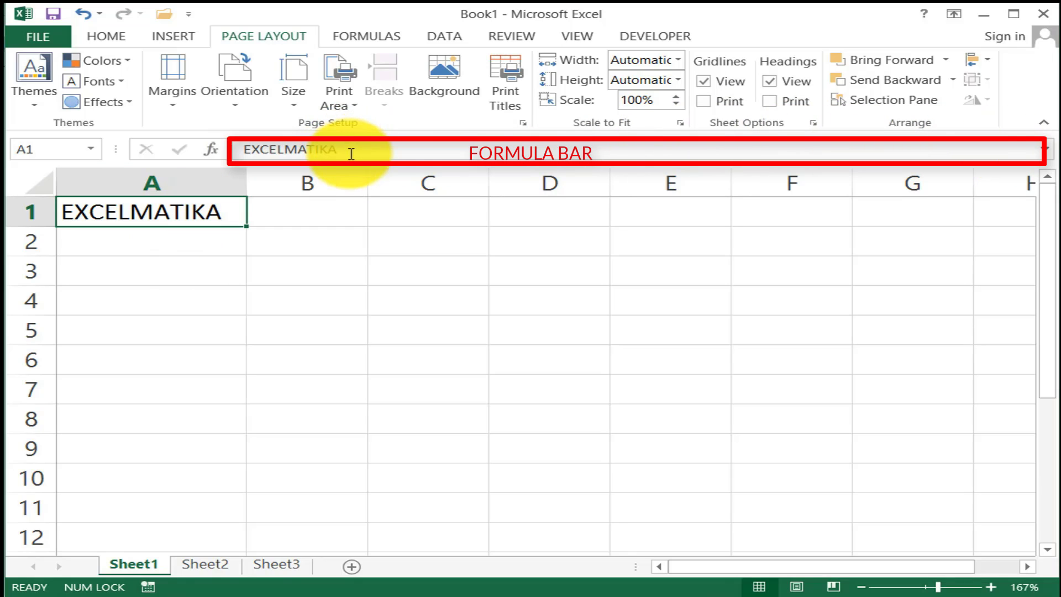
{"action": "left_click", "coordinate": [147, 230]}
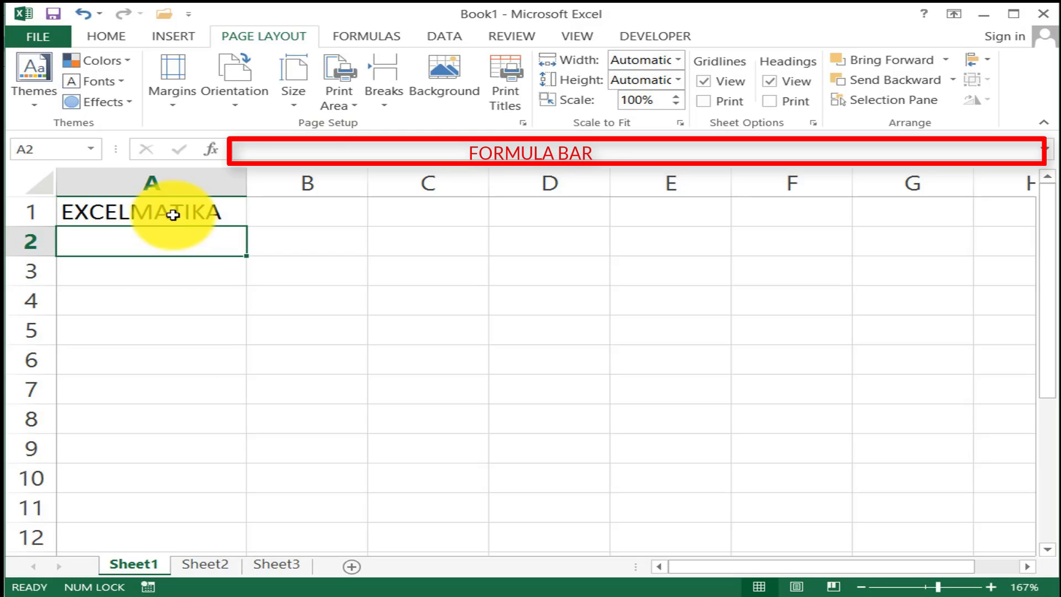
{"action": "left_click", "coordinate": [177, 208]}
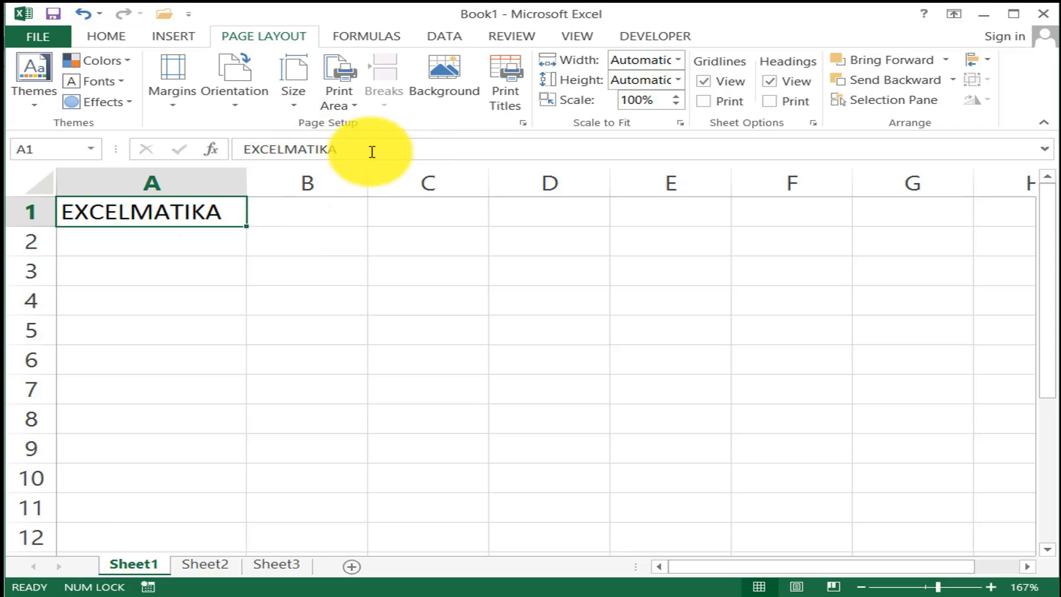
{"action": "left_click", "coordinate": [205, 260]}
{"action": "left_click", "coordinate": [179, 216]}
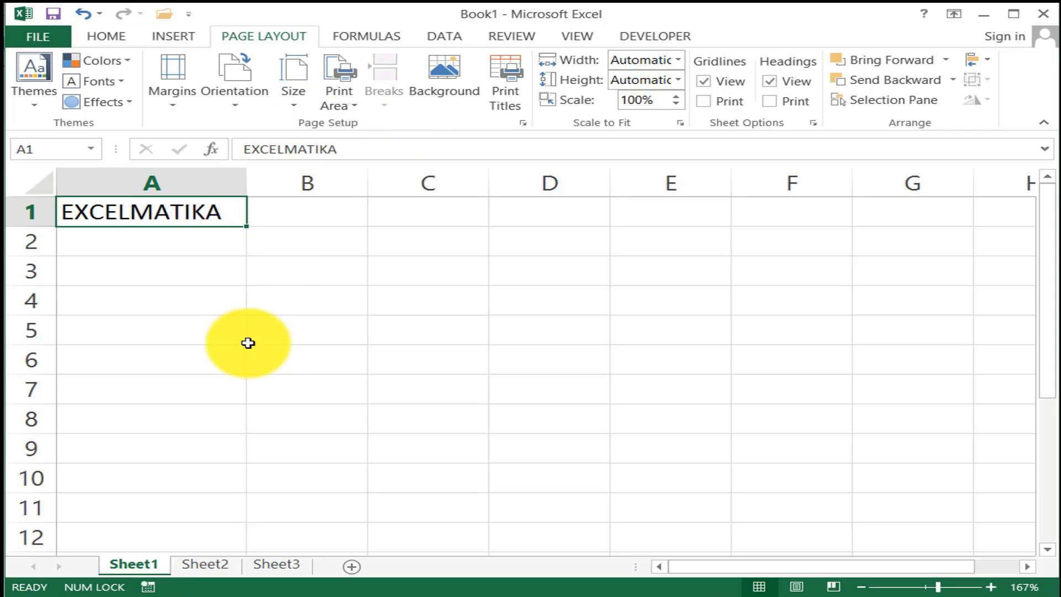
{"action": "left_click", "coordinate": [205, 299]}
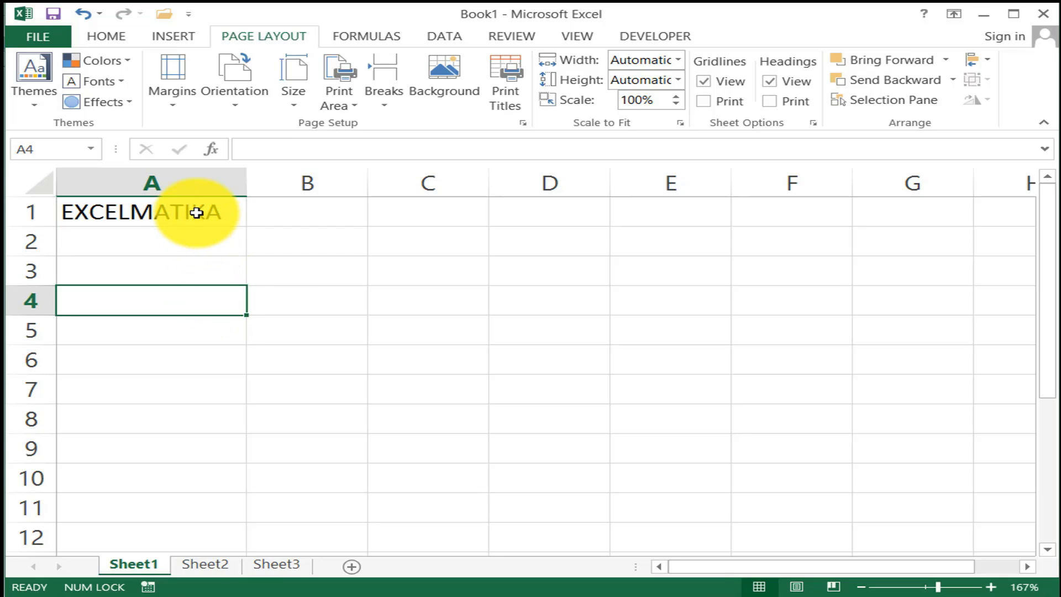
{"action": "left_click", "coordinate": [196, 213]}
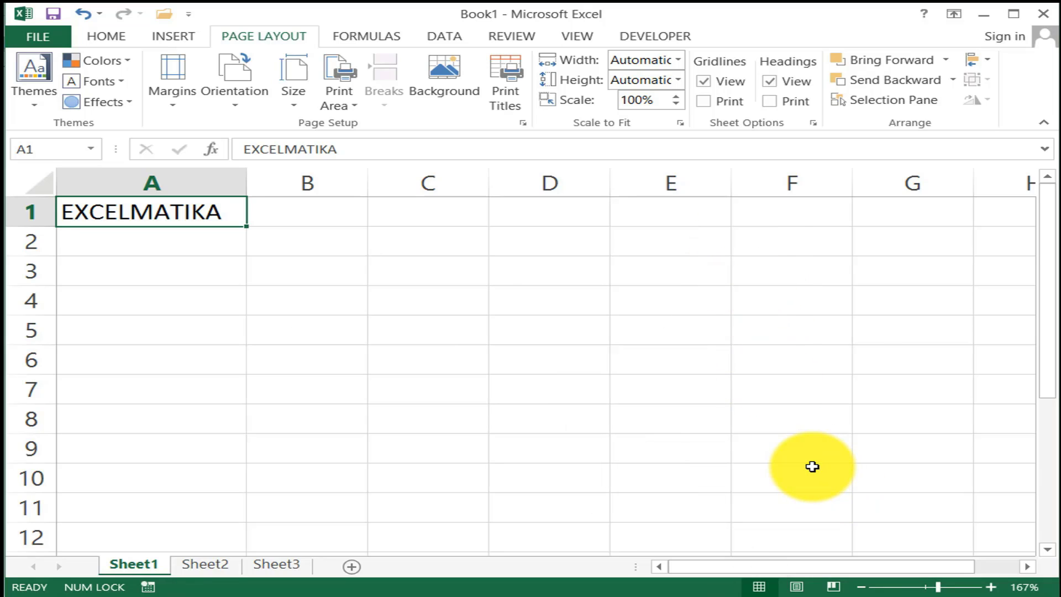
View Sheet1 in Page Layout view and Page Break Preview, return to Normal view, and select cell C4.
{"action": "left_click", "coordinate": [797, 586]}
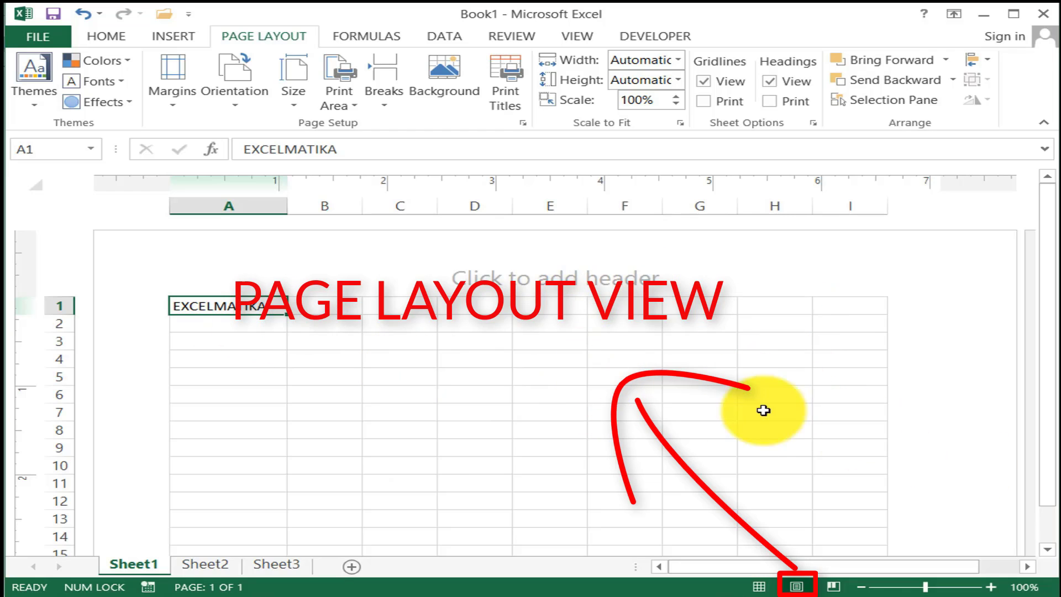
{"action": "left_click", "coordinate": [759, 586]}
{"action": "left_click", "coordinate": [796, 587]}
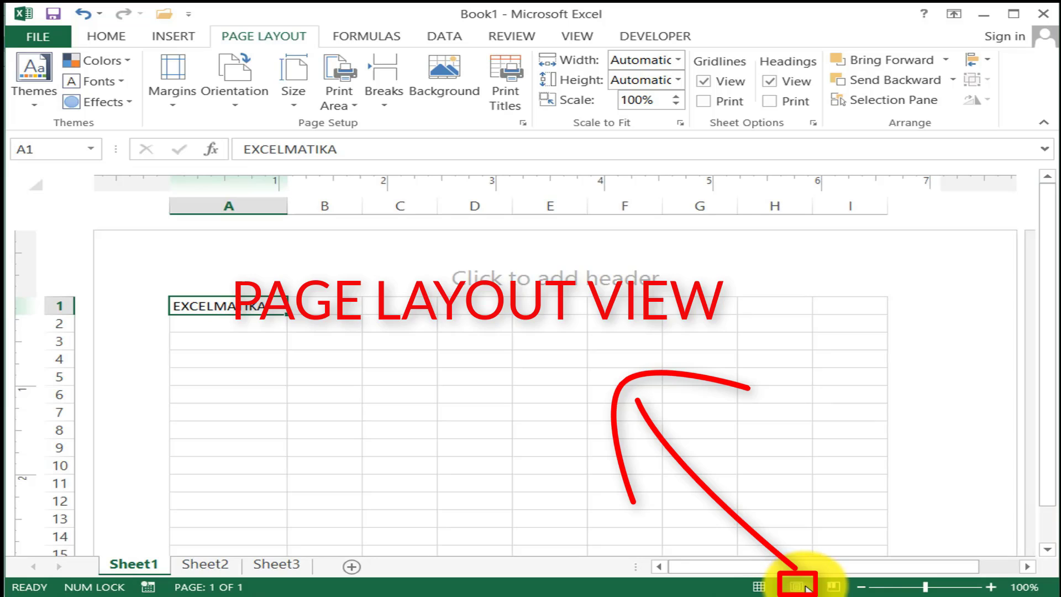
{"action": "left_click", "coordinate": [834, 587]}
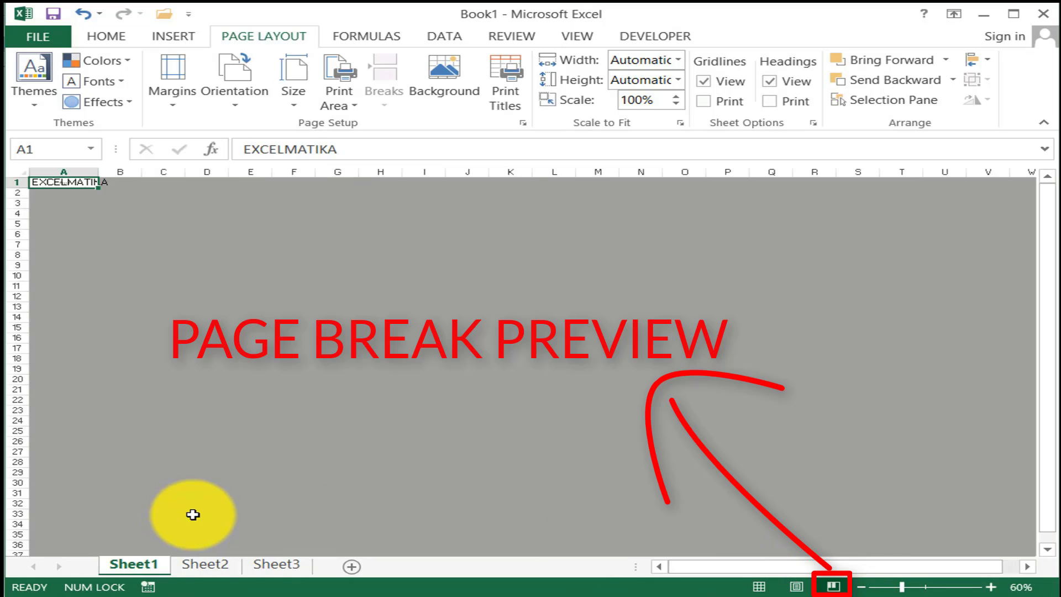
{"action": "left_click", "coordinate": [758, 587]}
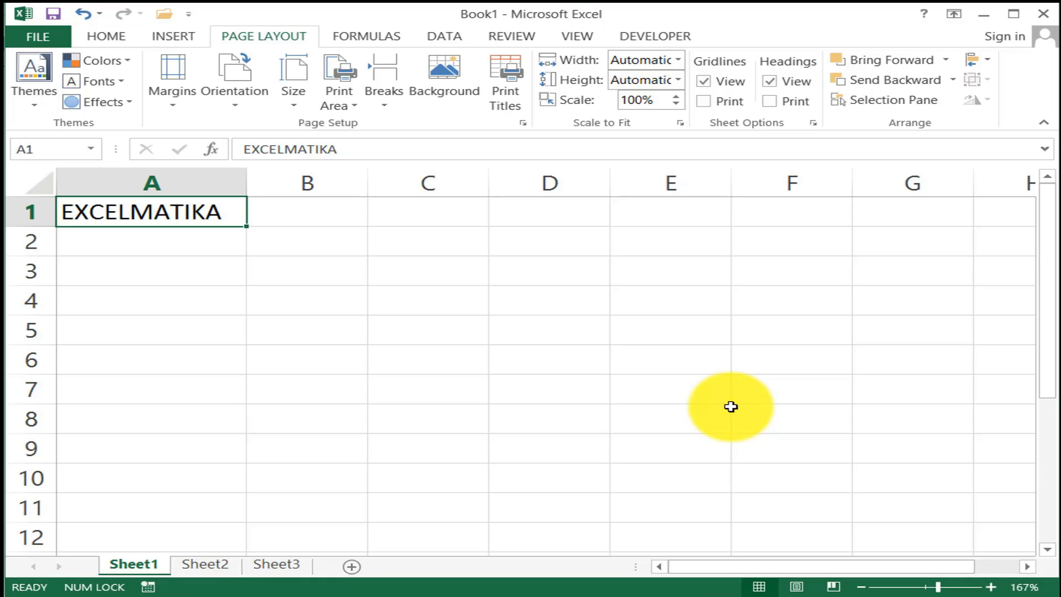
{"action": "left_click", "coordinate": [419, 309]}
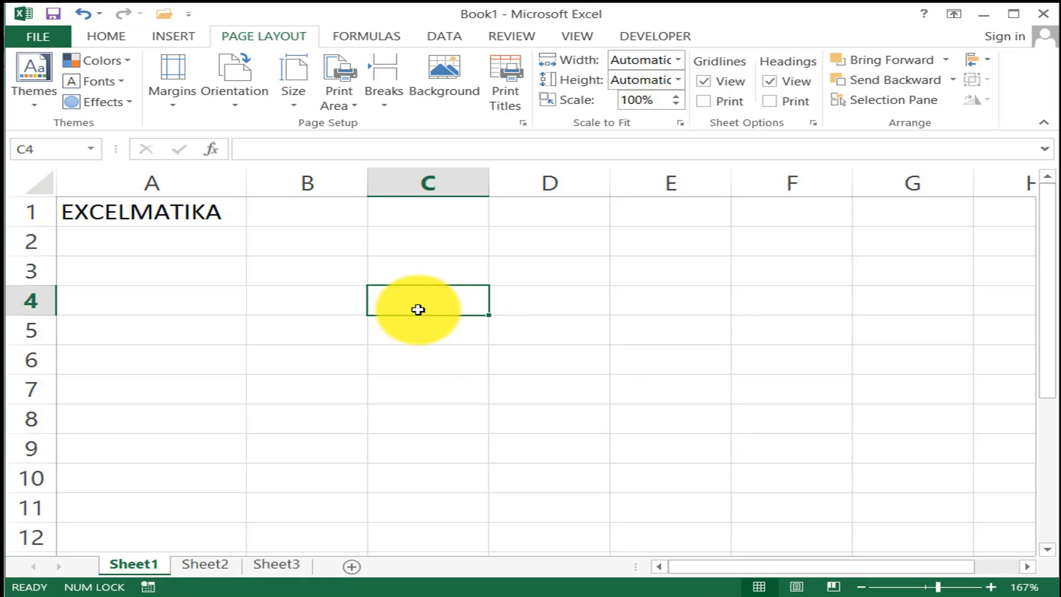
Enter the text EXCELMATIKA.COM in cell C4 of Sheet1.
{"action": "type", "text": "EXC"}
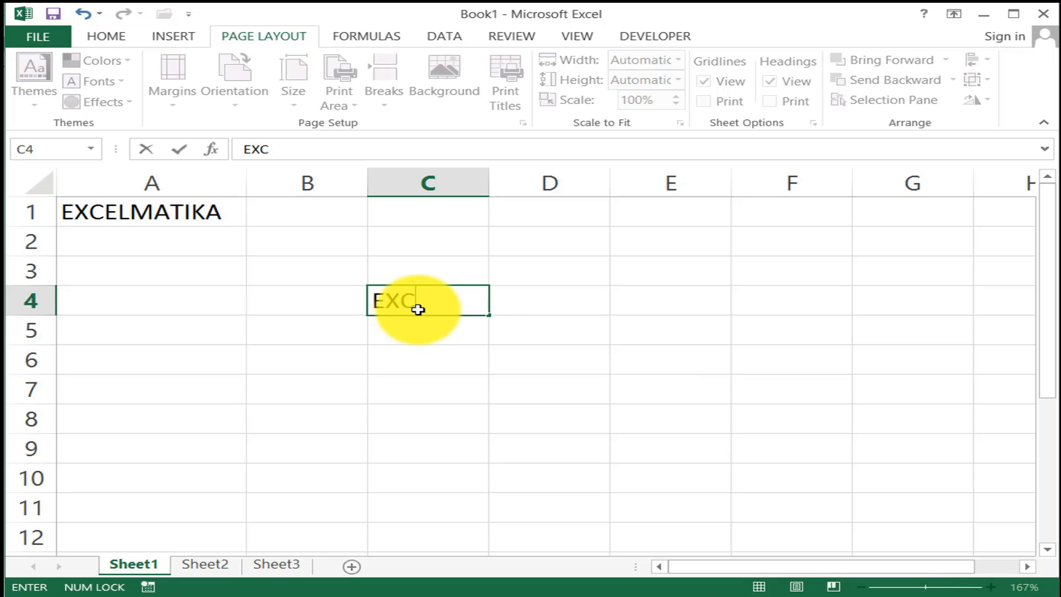
{"action": "type", "text": "ELMATI"}
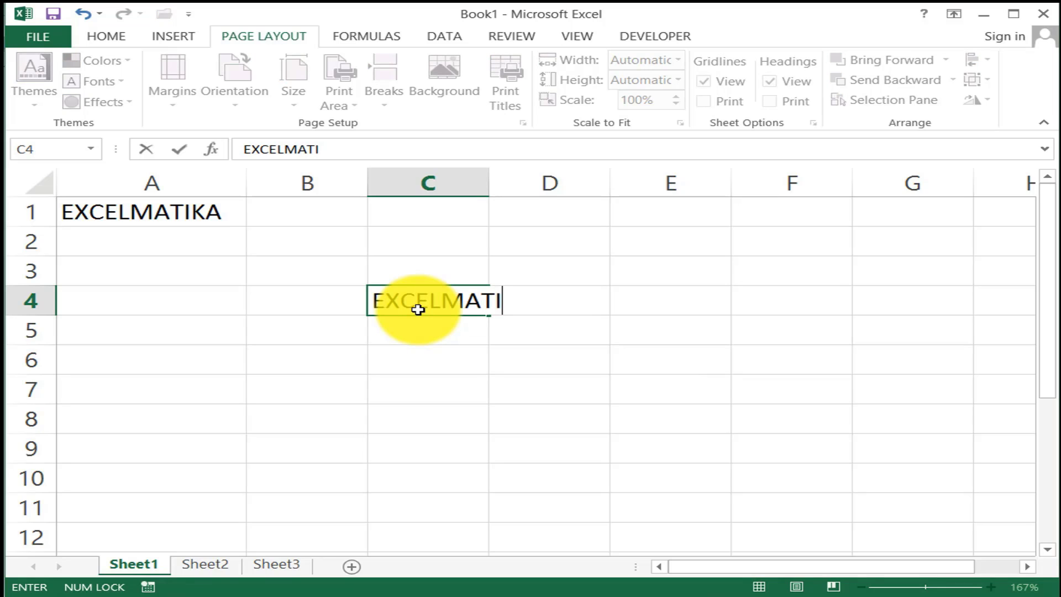
{"action": "type", "text": "KA>"}
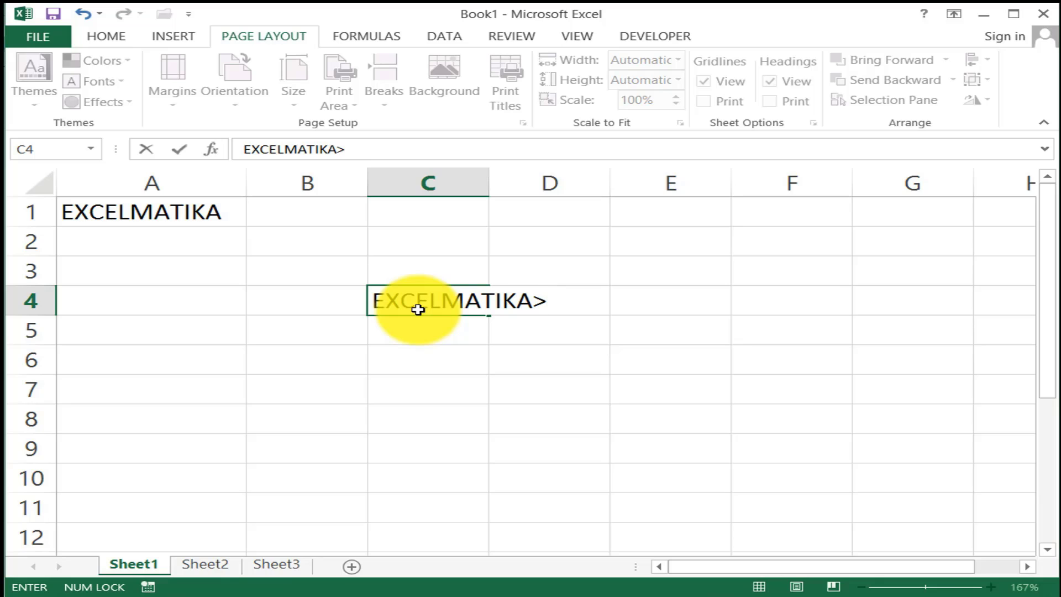
{"action": "key", "text": "BackSpace"}
{"action": "type", "text": ".COM"}
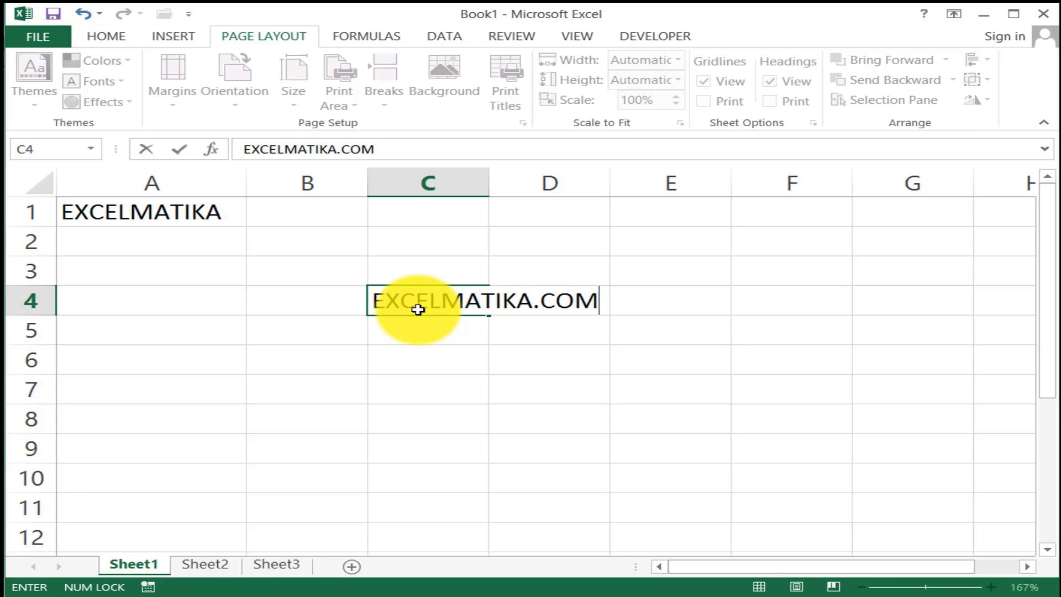
{"action": "left_click", "coordinate": [481, 420]}
Increase the font size of the EXCELMATIKA.COM text in cell C4 to 36.
{"action": "left_click", "coordinate": [446, 295]}
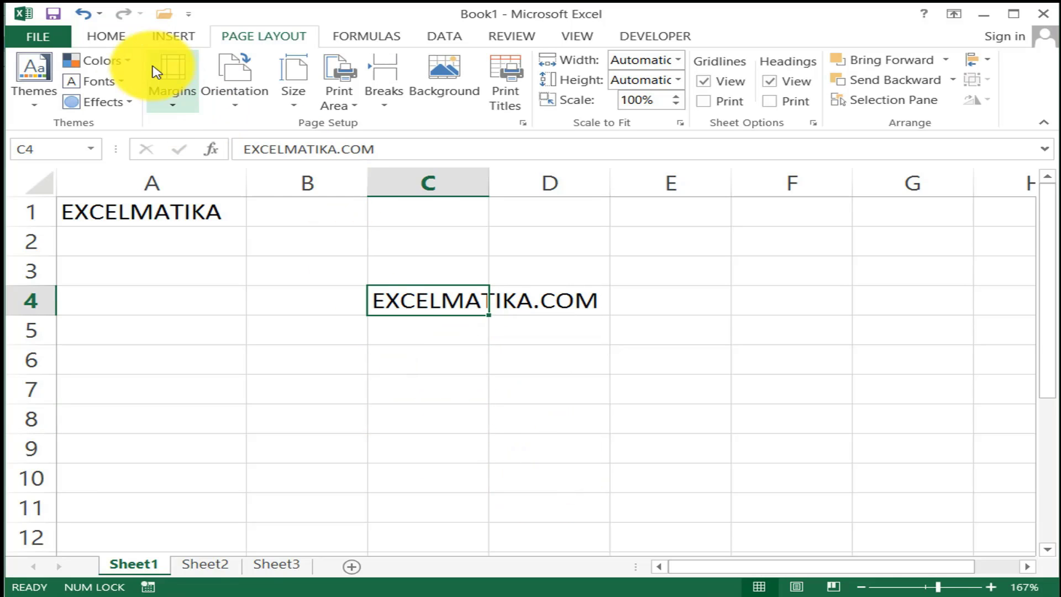
{"action": "left_click", "coordinate": [116, 39]}
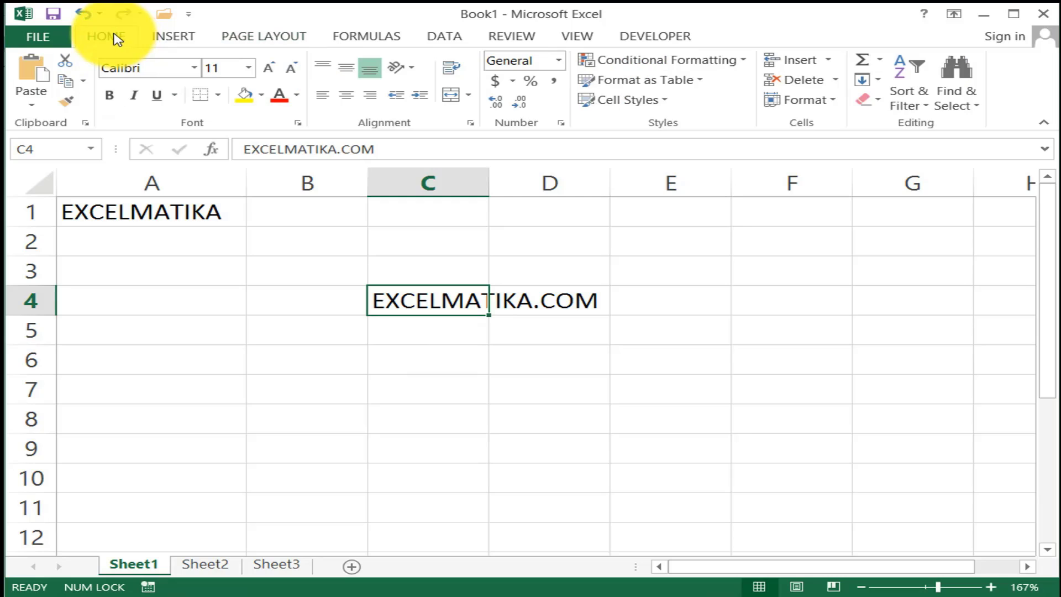
{"action": "left_click", "coordinate": [270, 68]}
{"action": "left_click", "coordinate": [271, 68]}
{"action": "left_click", "coordinate": [271, 68]}
{"action": "left_click", "coordinate": [270, 68]}
{"action": "left_click", "coordinate": [271, 68]}
{"action": "left_click", "coordinate": [271, 68]}
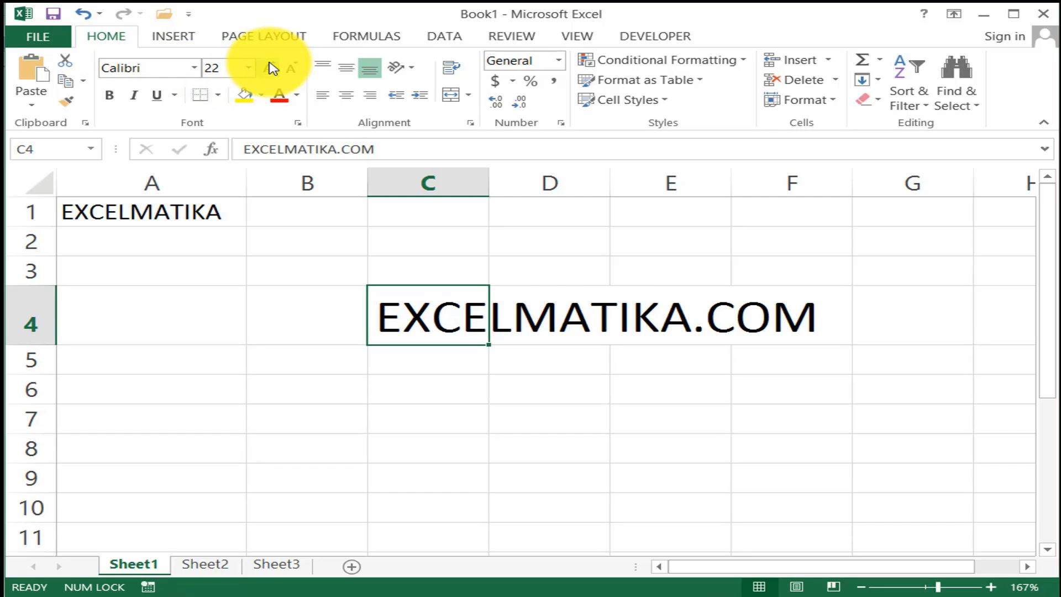
{"action": "left_click", "coordinate": [271, 68]}
{"action": "left_click", "coordinate": [271, 68]}
{"action": "left_click", "coordinate": [270, 68]}
{"action": "left_click", "coordinate": [270, 68]}
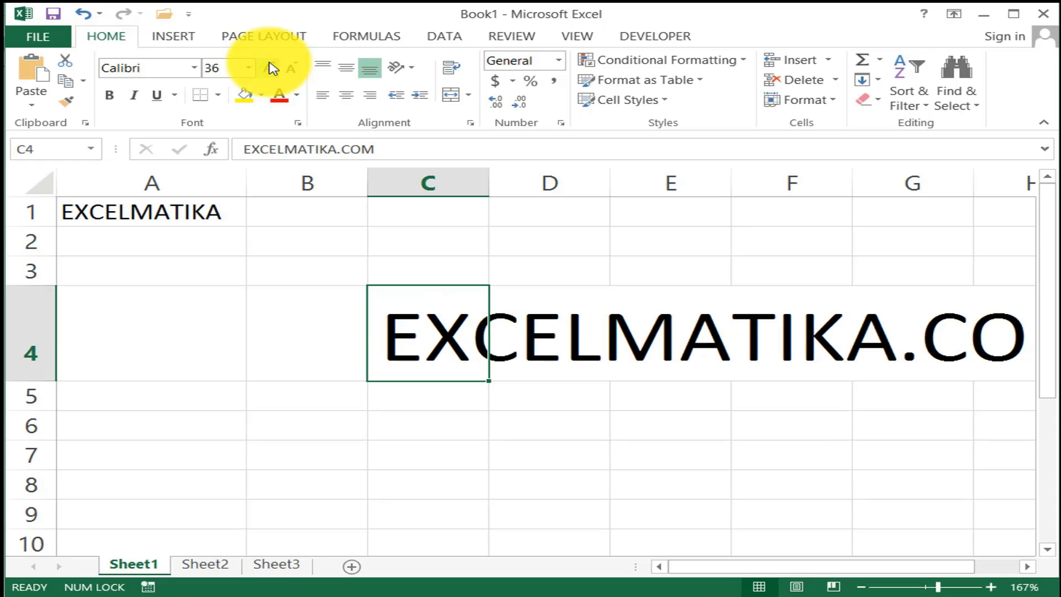
View the full enlarged text and compare the contents of cells E6 and D4 with those of C4.
{"action": "left_click_drag", "start_coordinate": [802, 564], "coordinate": [838, 570]}
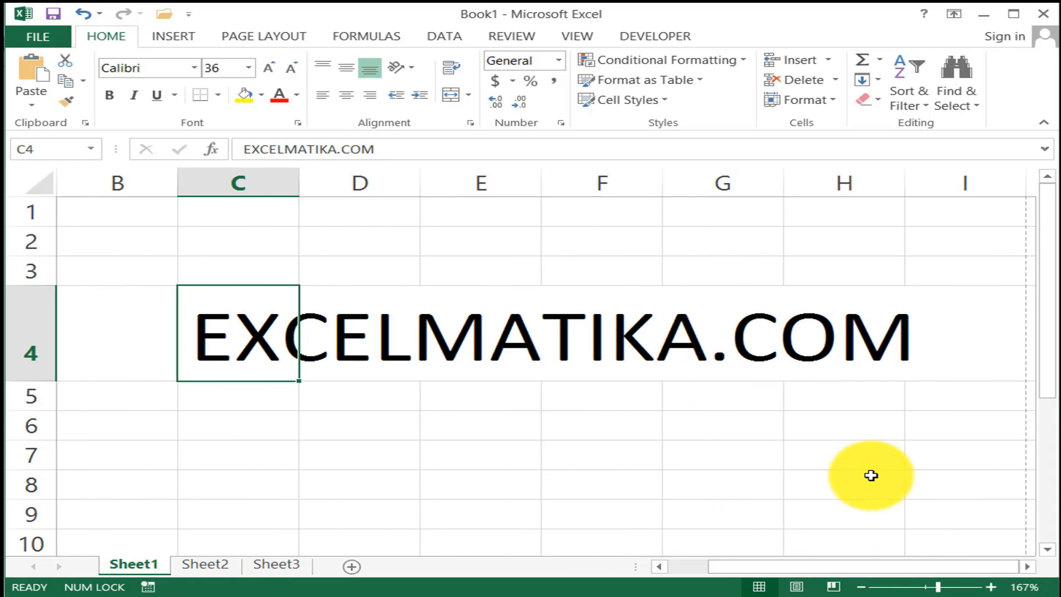
{"action": "left_click", "coordinate": [526, 433]}
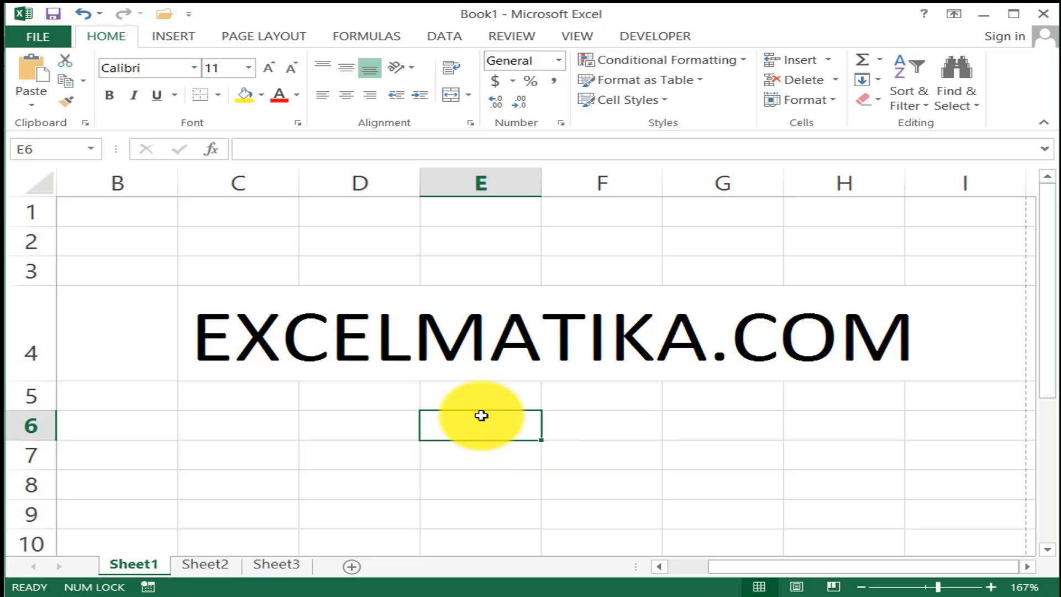
{"action": "left_click", "coordinate": [304, 325]}
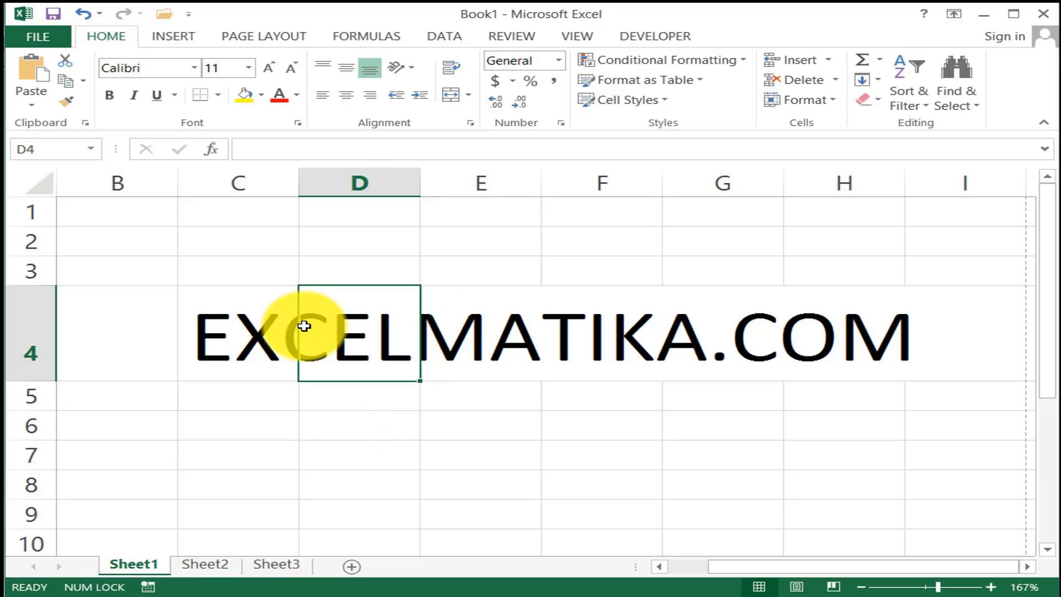
{"action": "left_click", "coordinate": [250, 331]}
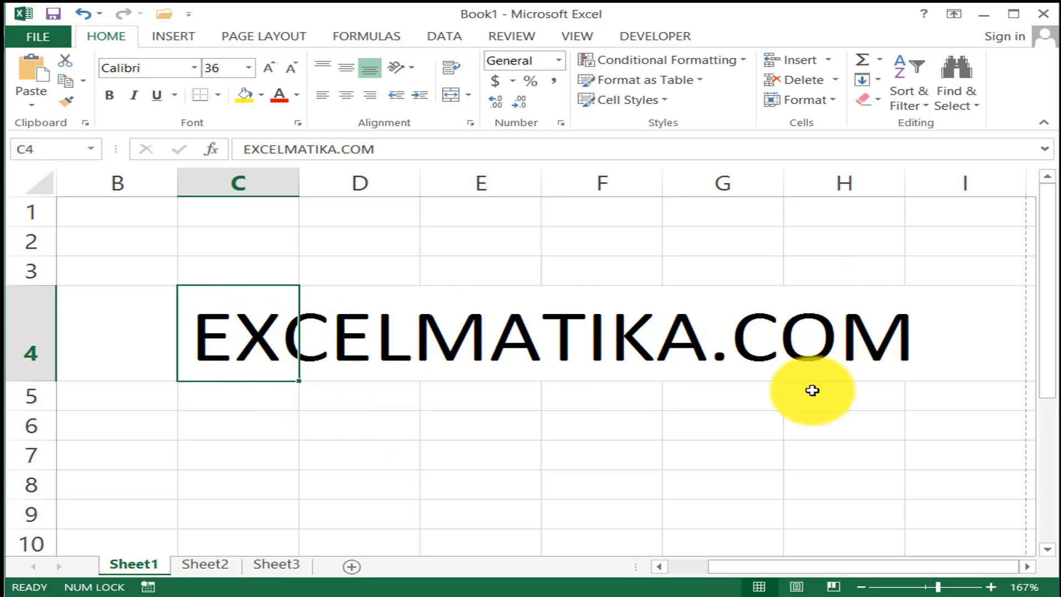